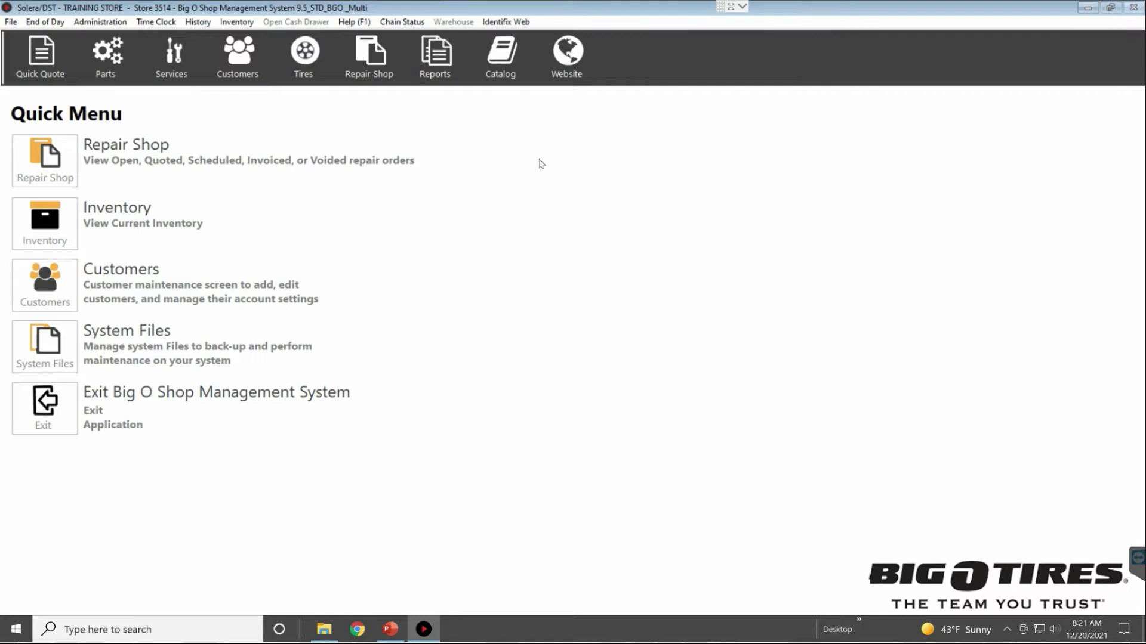
# Open the inventory Returns screen and sign in with the user ID and password.
pyautogui.click(235, 23)
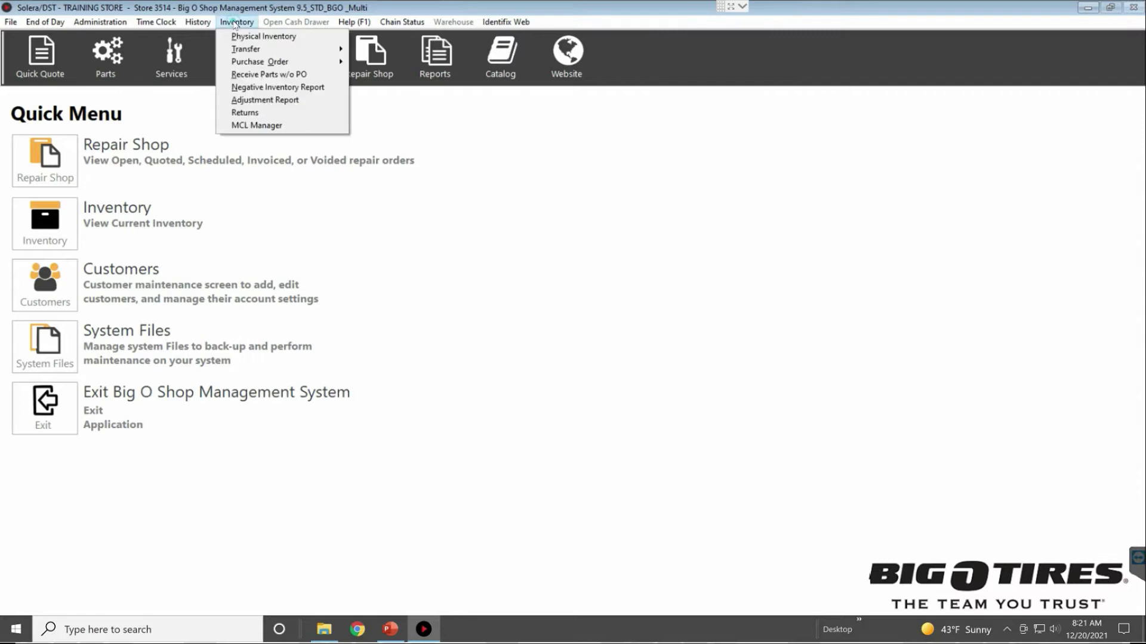
pyautogui.click(247, 115)
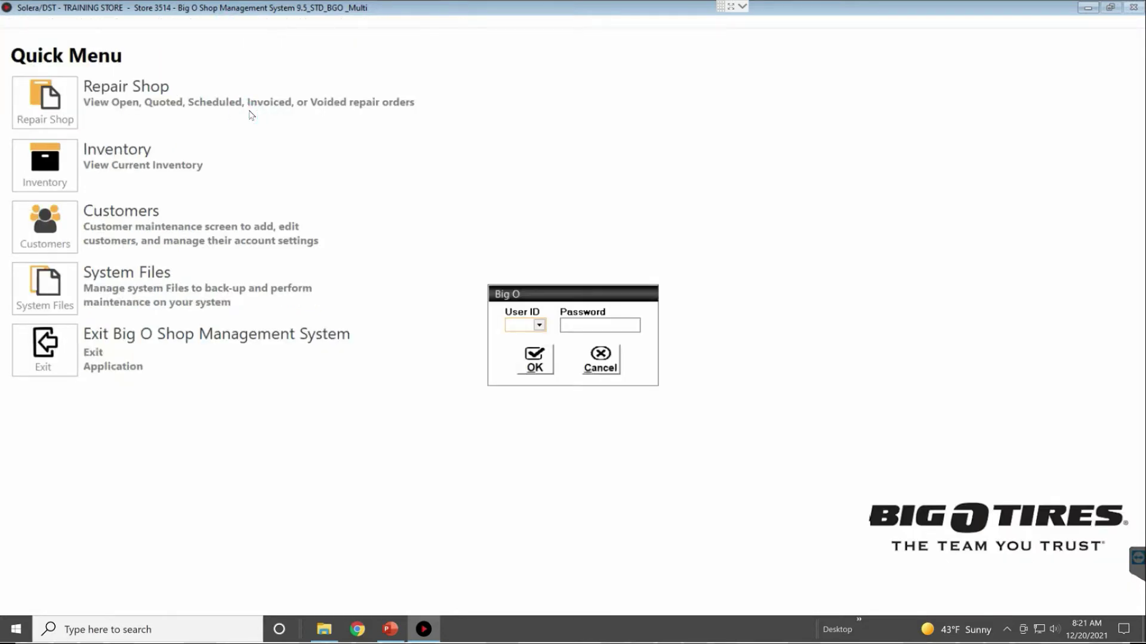
pyautogui.write('JALT')
pyautogui.press('Tab')
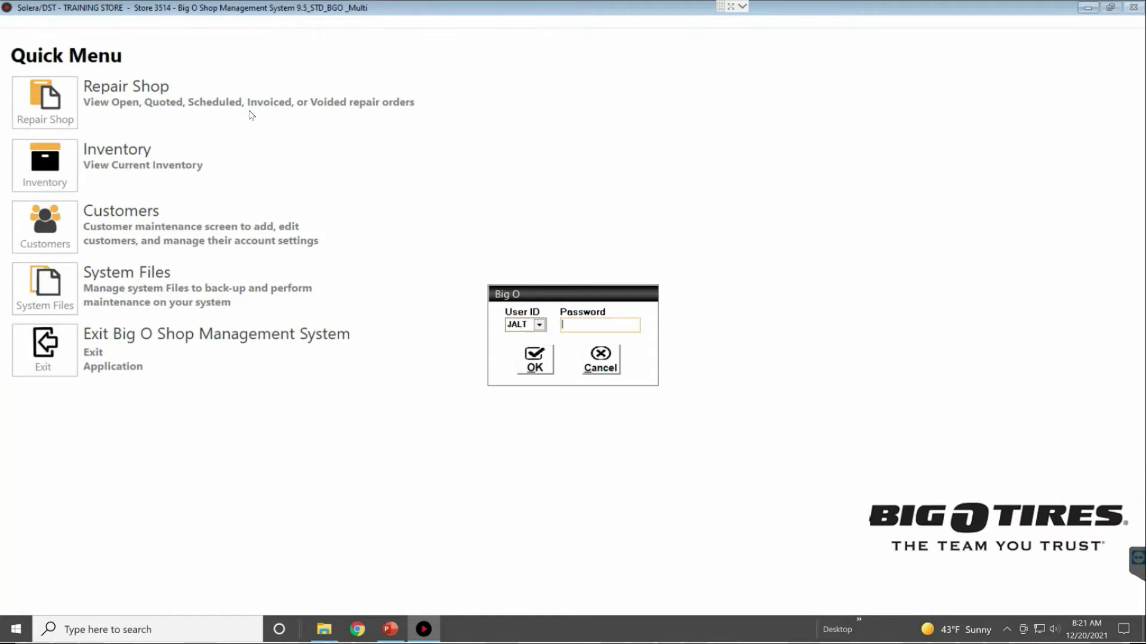
pyautogui.write('***')
pyautogui.click(535, 364)
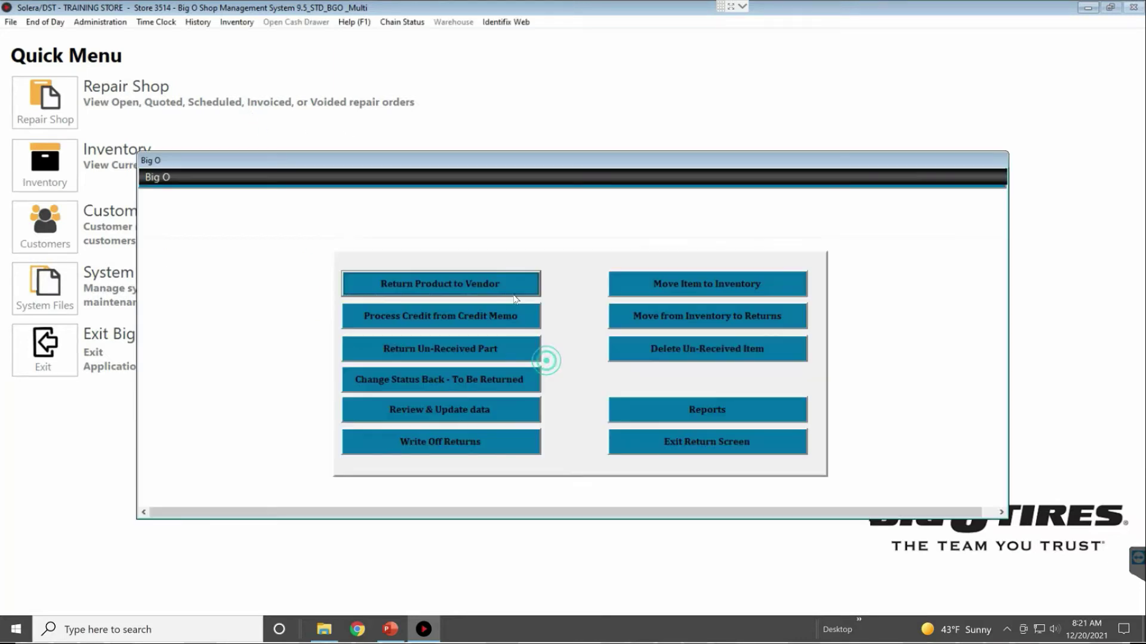
# View the opening dialogs of Return Product to Vendor, Process Credit from Credit Memo and Return Un-Received Part, cancelling each without choosing a vendor.
pyautogui.click(377, 287)
pyautogui.click(589, 375)
pyautogui.click(398, 321)
pyautogui.click(592, 377)
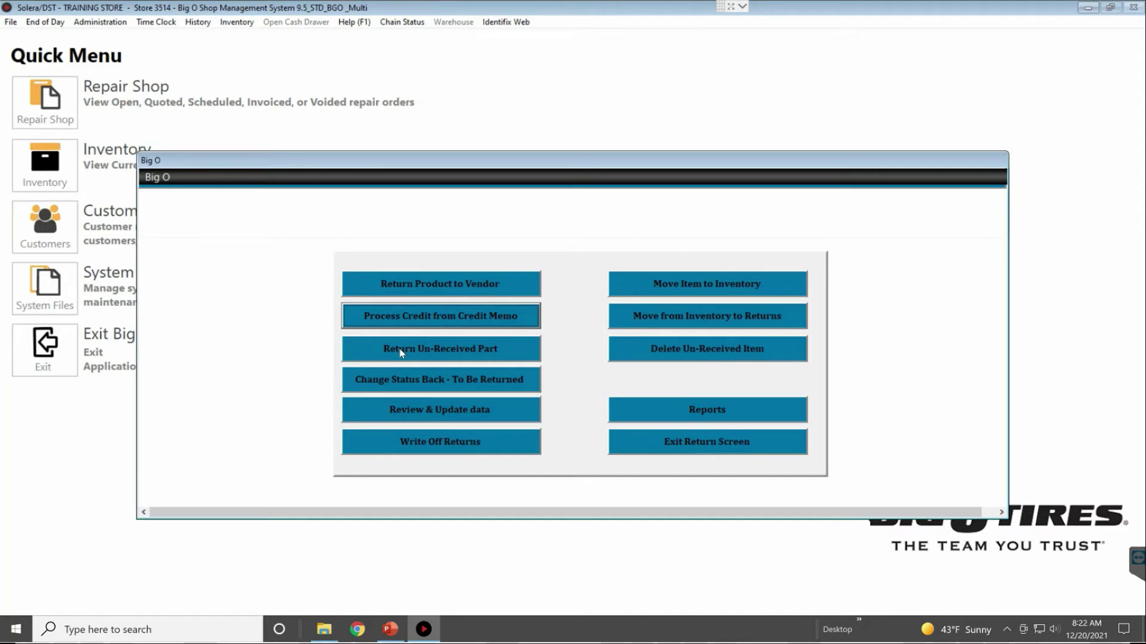
pyautogui.click(430, 348)
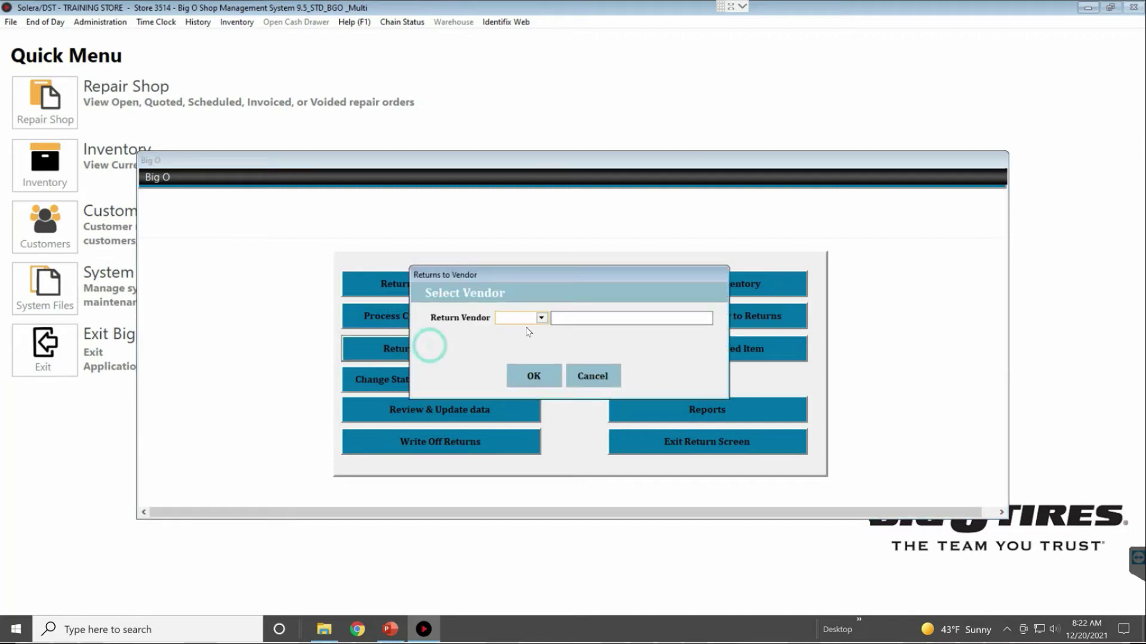
pyautogui.click(600, 374)
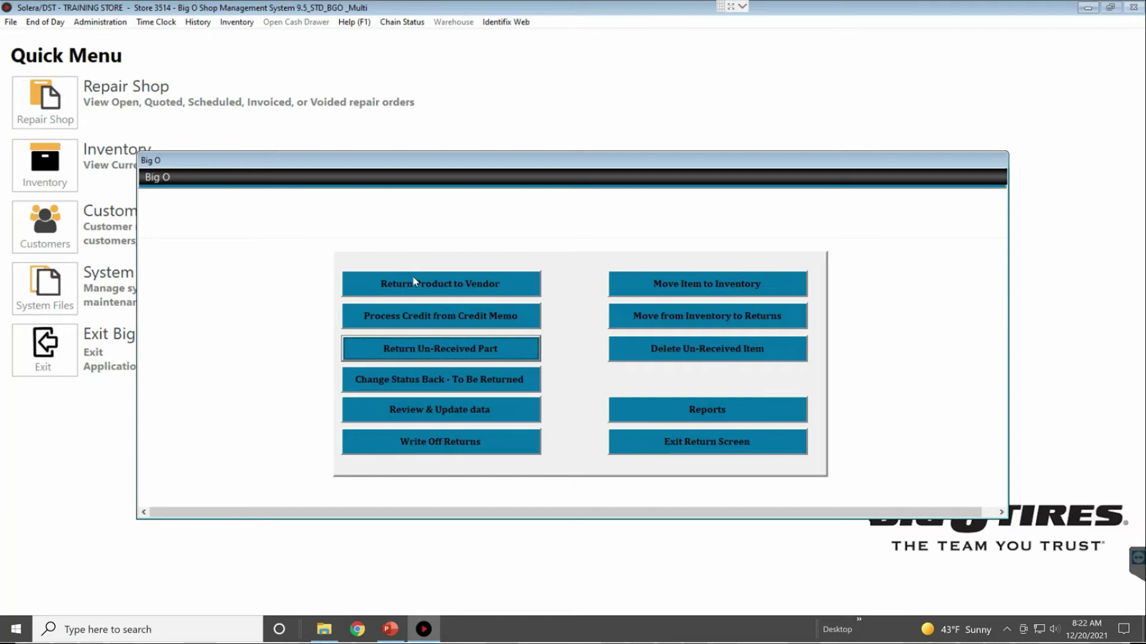
# Examine the BRAKE HARDWARE part details under Review & Update data, and view the Delete Un-Received Item list, leaving both without changes.
pyautogui.click(457, 416)
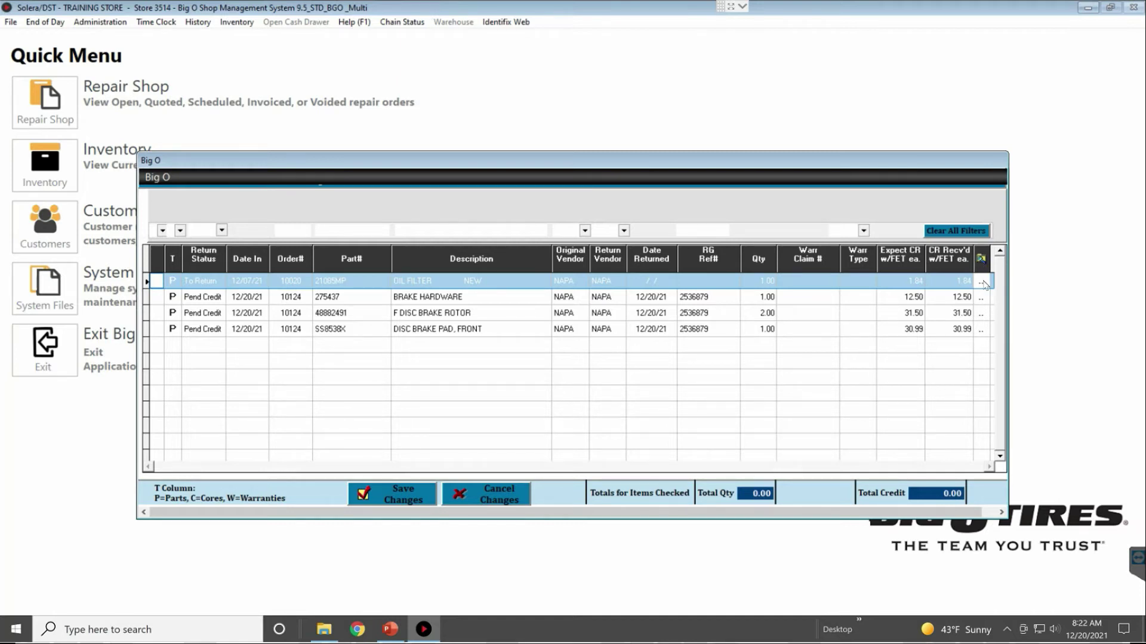
pyautogui.click(980, 298)
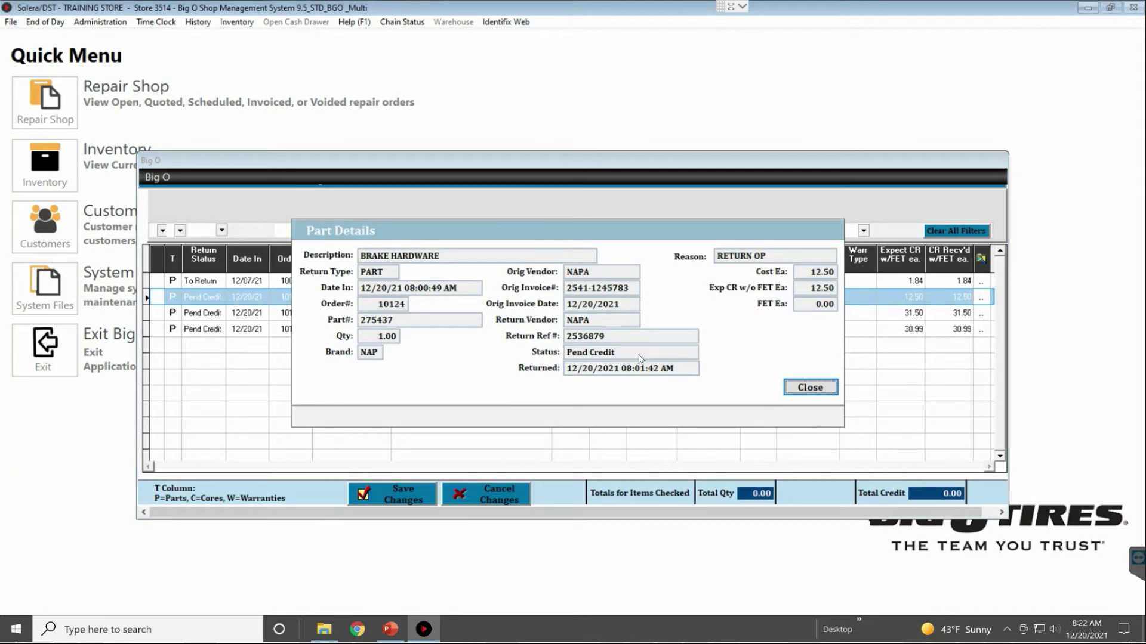
pyautogui.click(803, 387)
pyautogui.click(504, 498)
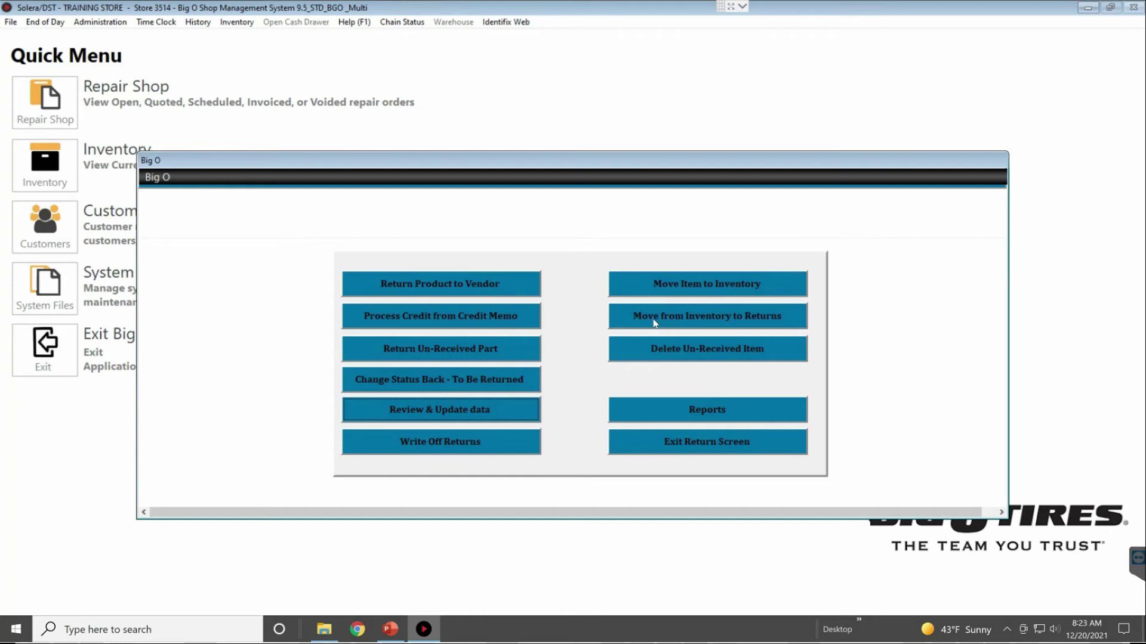
pyautogui.click(683, 352)
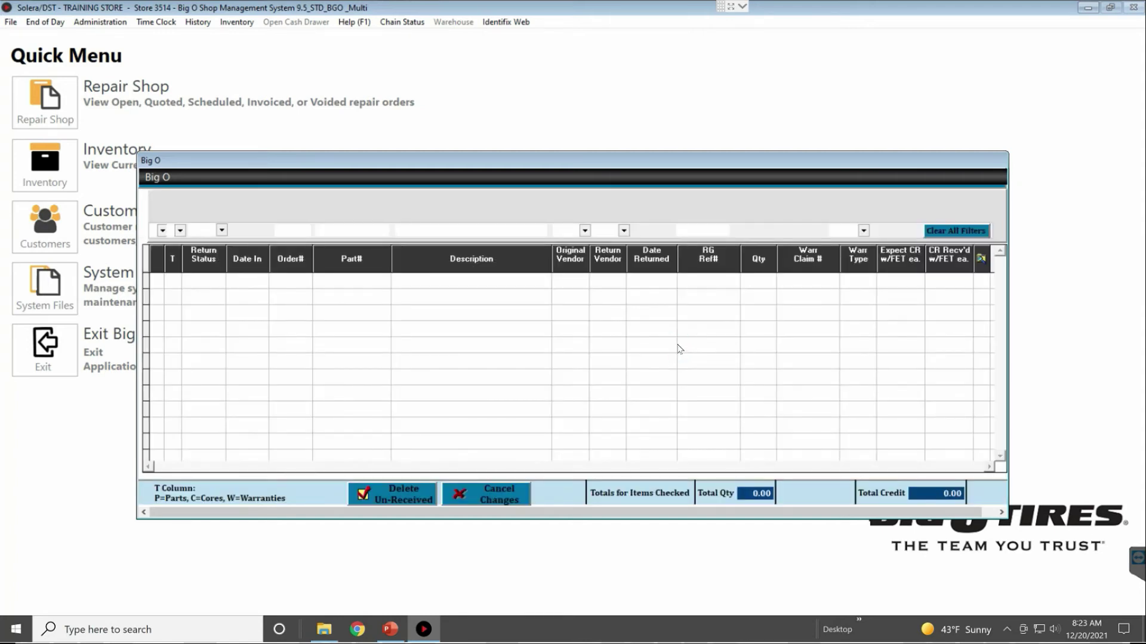
pyautogui.click(518, 500)
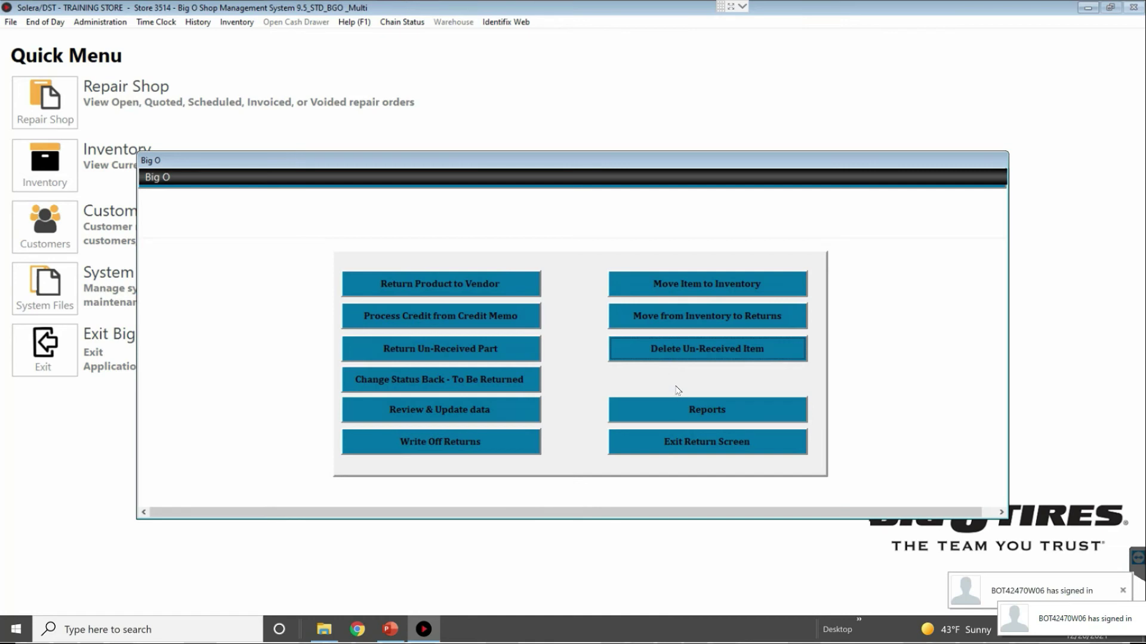
# Preview the Returns Report for all return types with status To Be Returned, all vendors, sorted by return vendor.
pyautogui.click(724, 409)
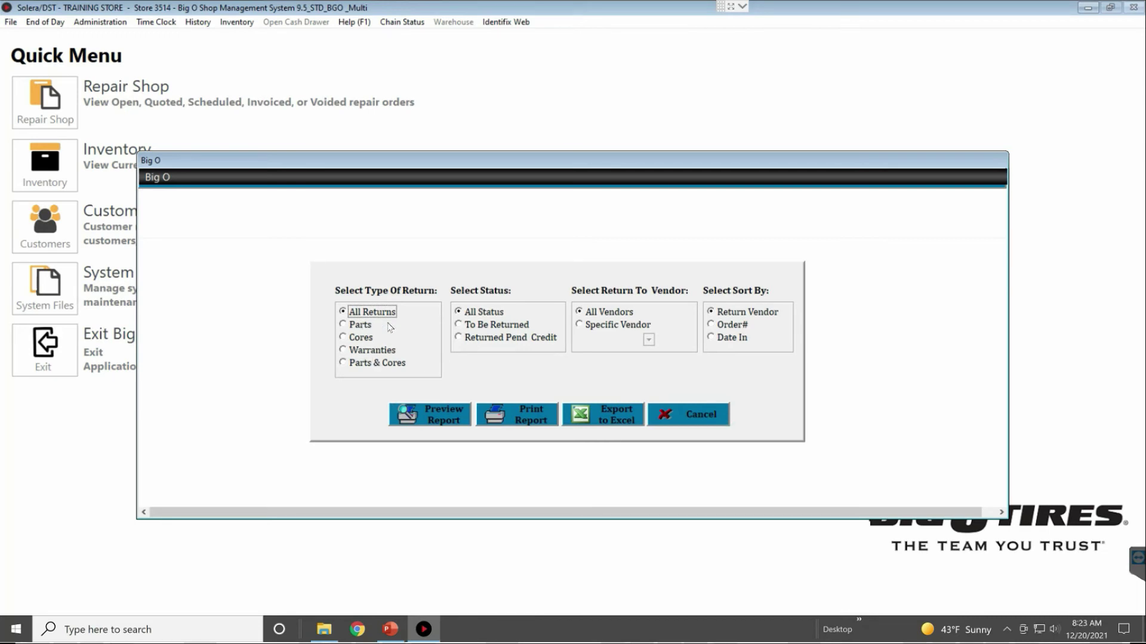
pyautogui.click(361, 325)
pyautogui.click(370, 350)
pyautogui.click(363, 311)
pyautogui.click(475, 341)
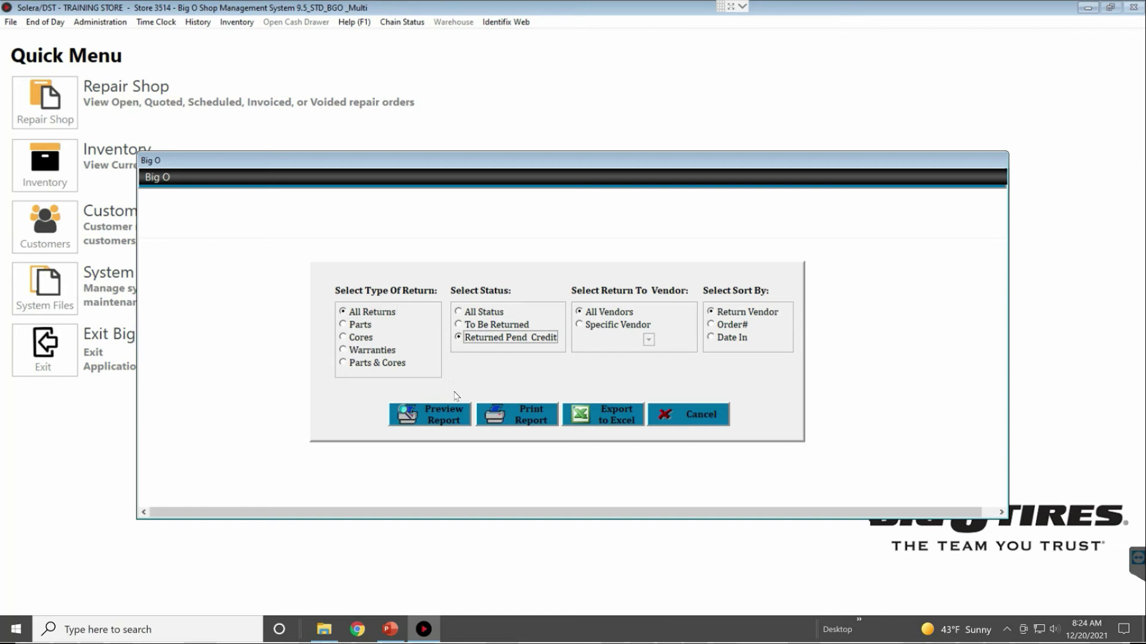
pyautogui.click(486, 328)
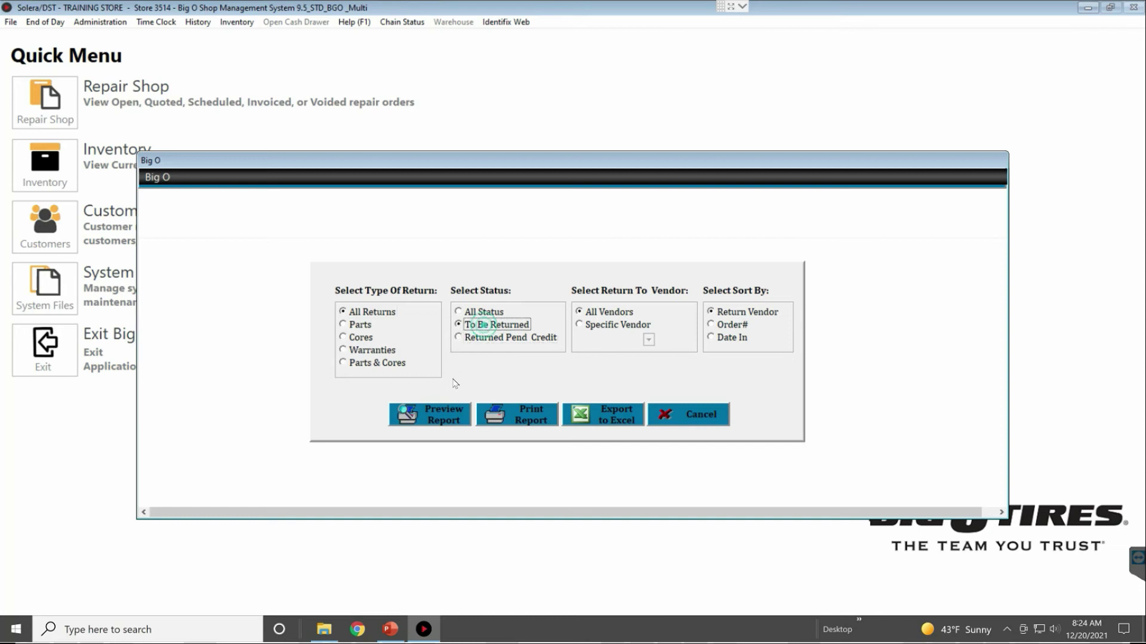
pyautogui.click(448, 418)
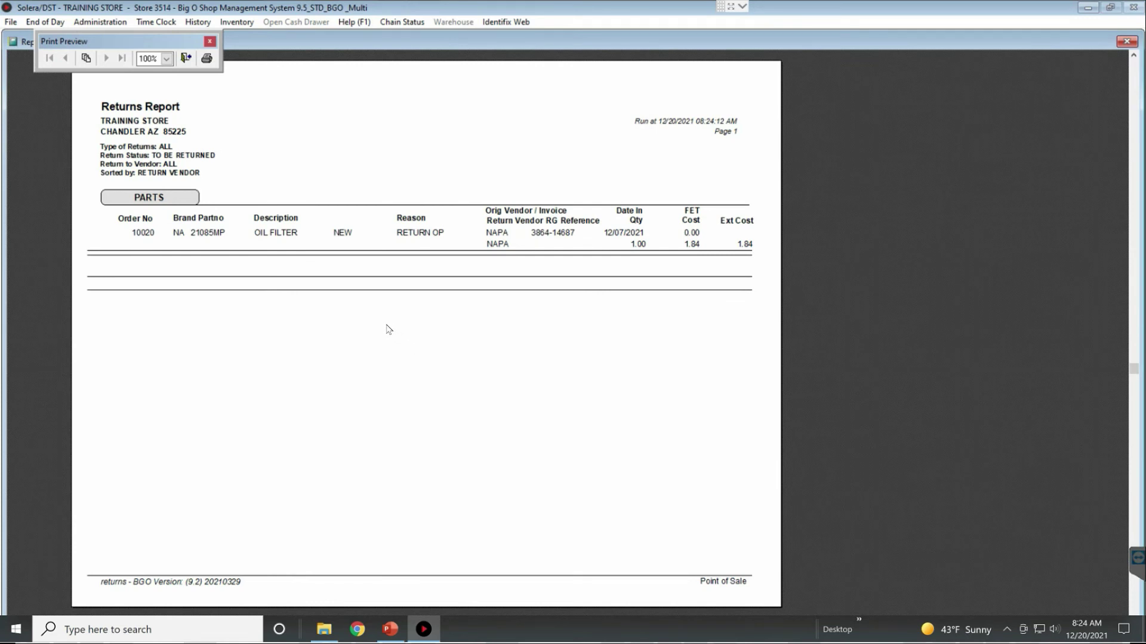
pyautogui.click(1126, 41)
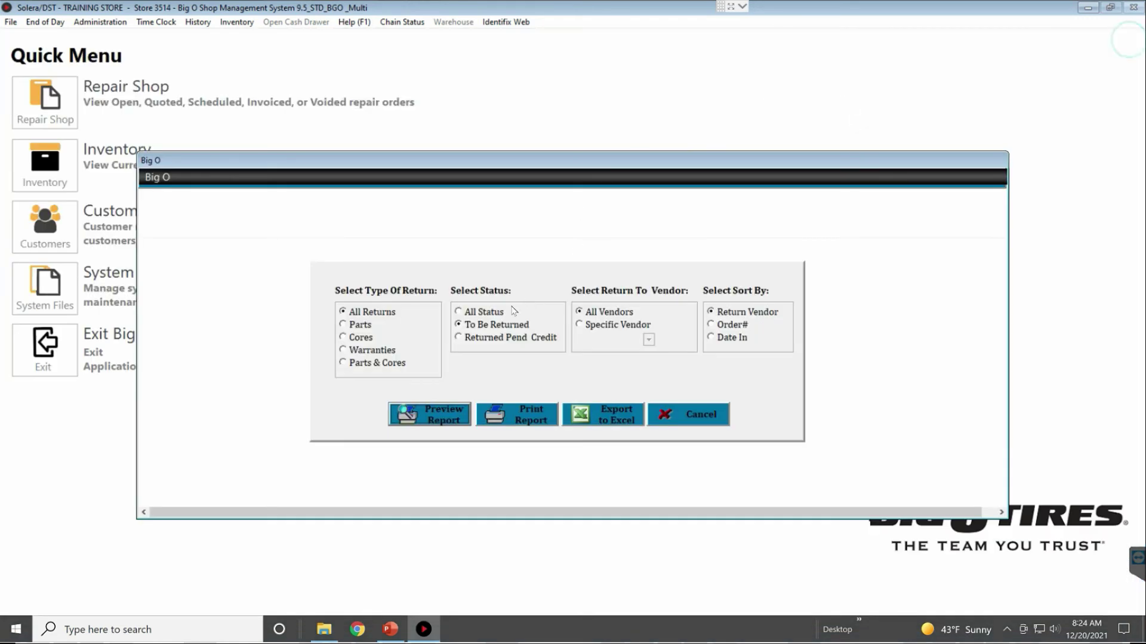
# Preview the Returns Report with status Returned Pend Credit, and exit the returns screen to the Quick Menu.
pyautogui.click(490, 339)
pyautogui.click(436, 415)
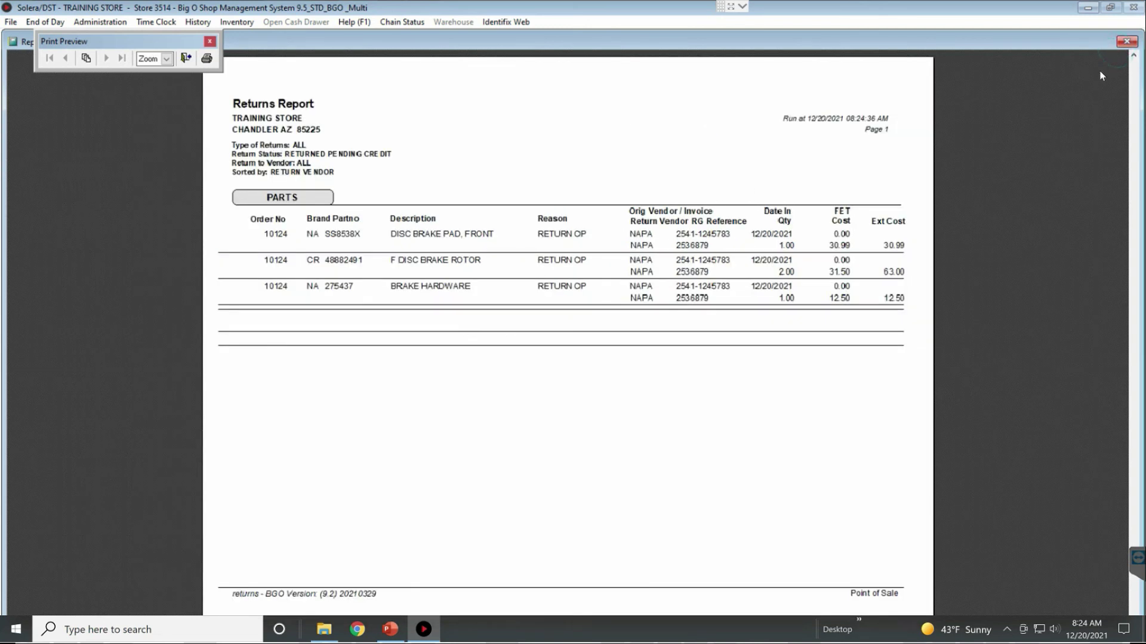
pyautogui.click(1127, 41)
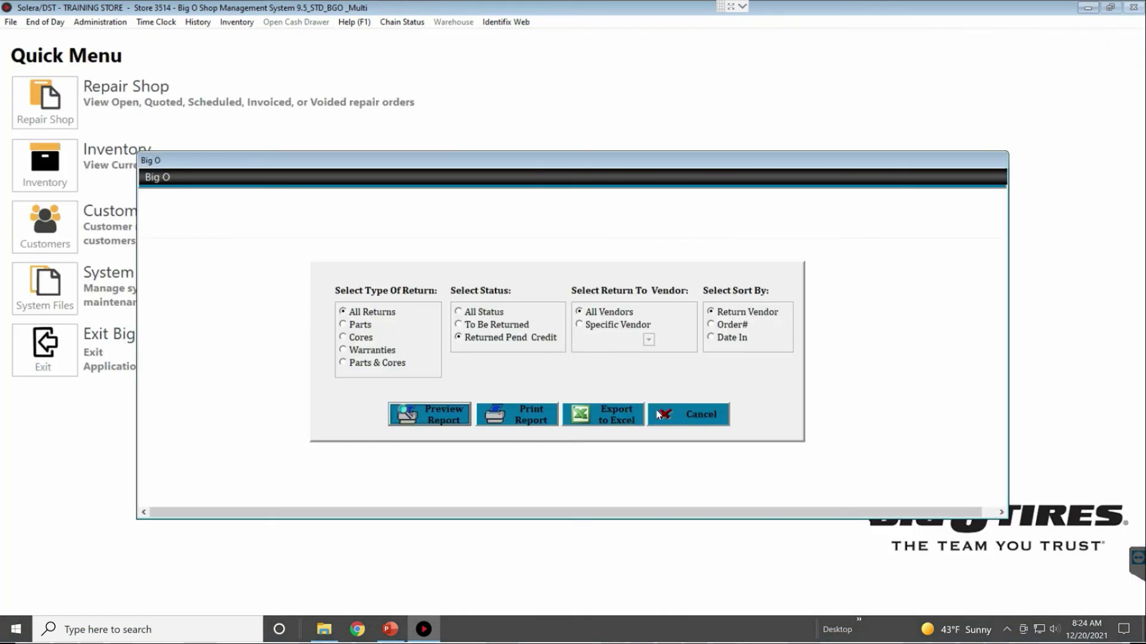
pyautogui.click(678, 414)
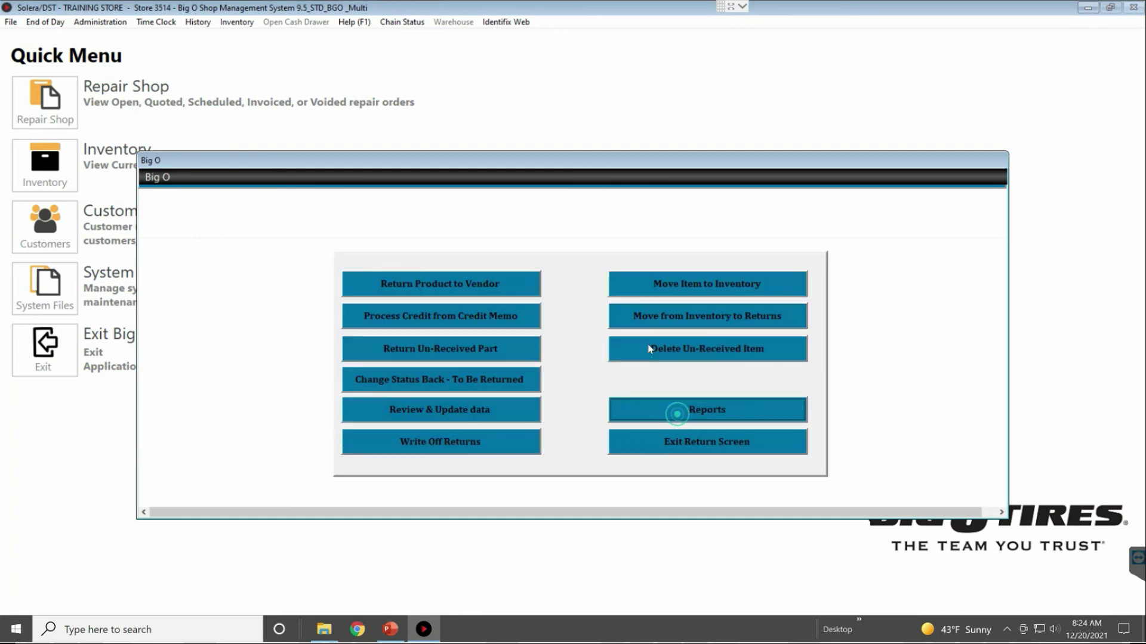
pyautogui.click(722, 451)
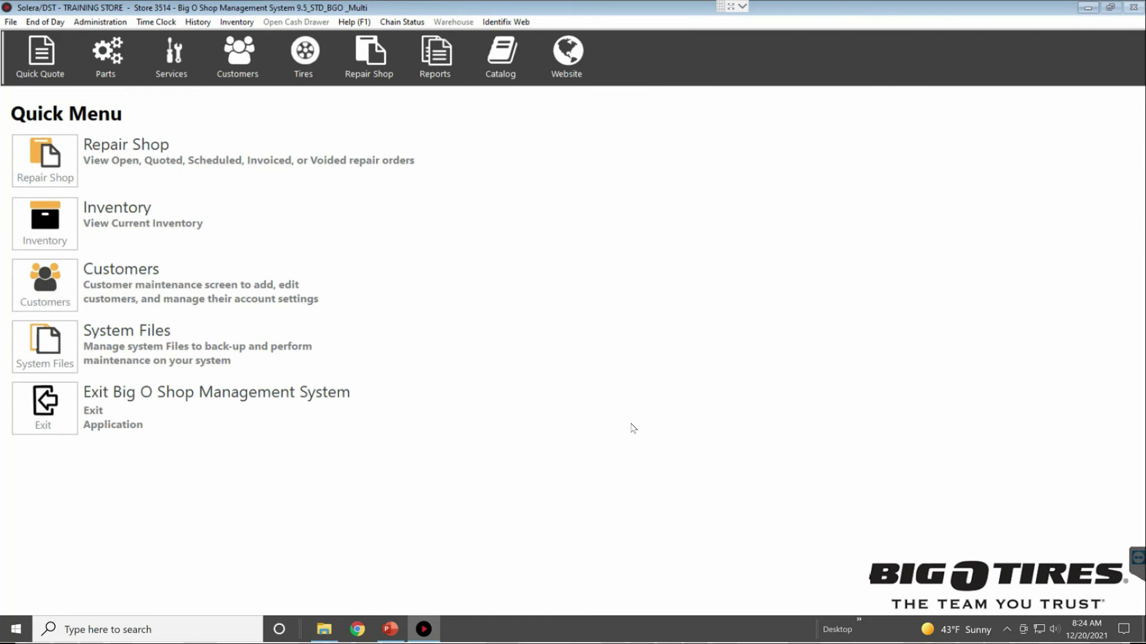